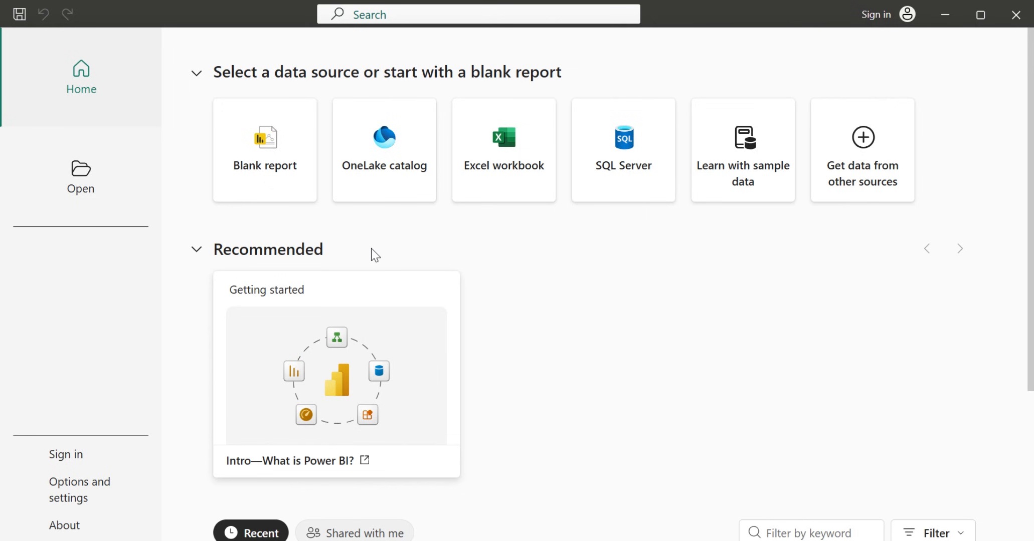
Start a new blank report
scroll(484, 299, down, 4)
scroll(485, 301, up, 4)
click(273, 166)
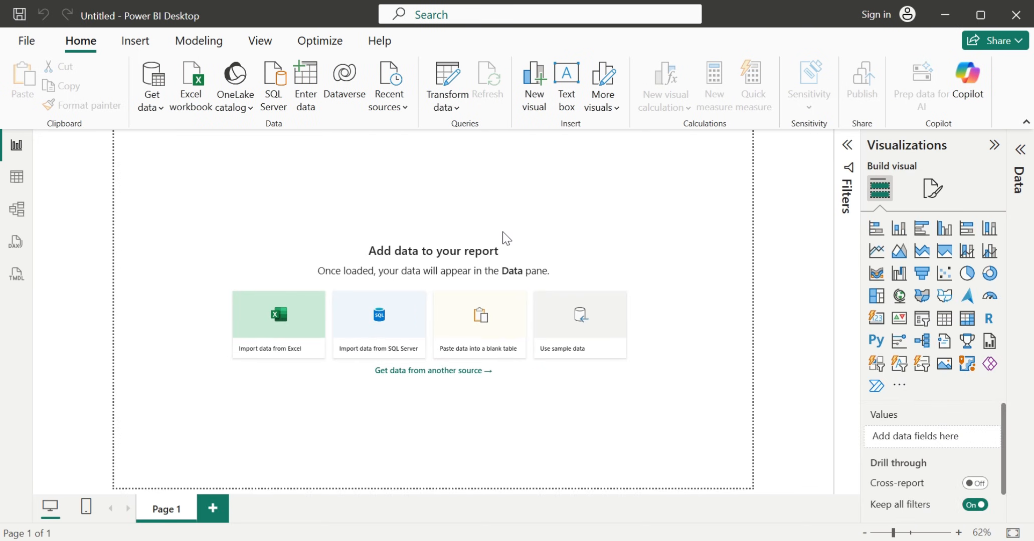
click(156, 108)
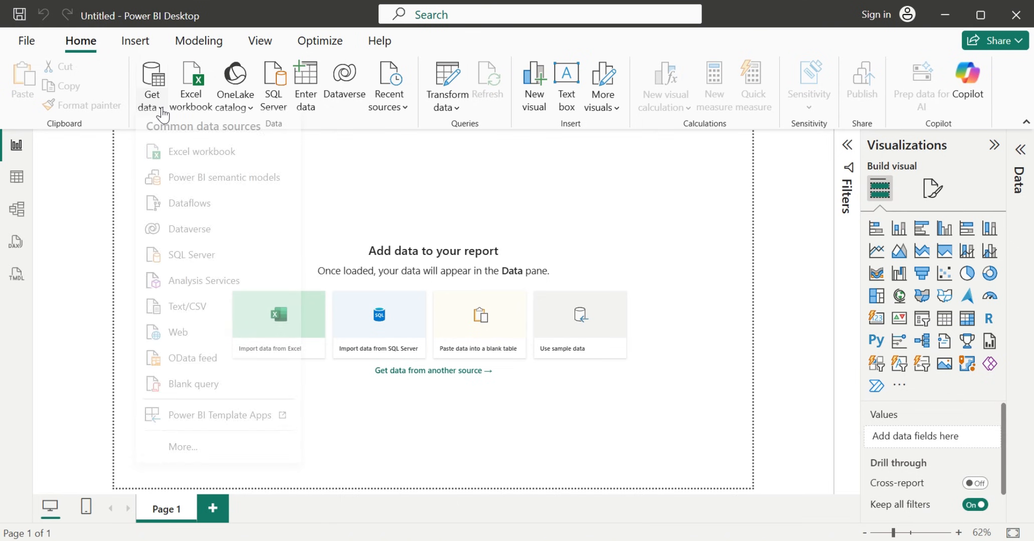
click(213, 315)
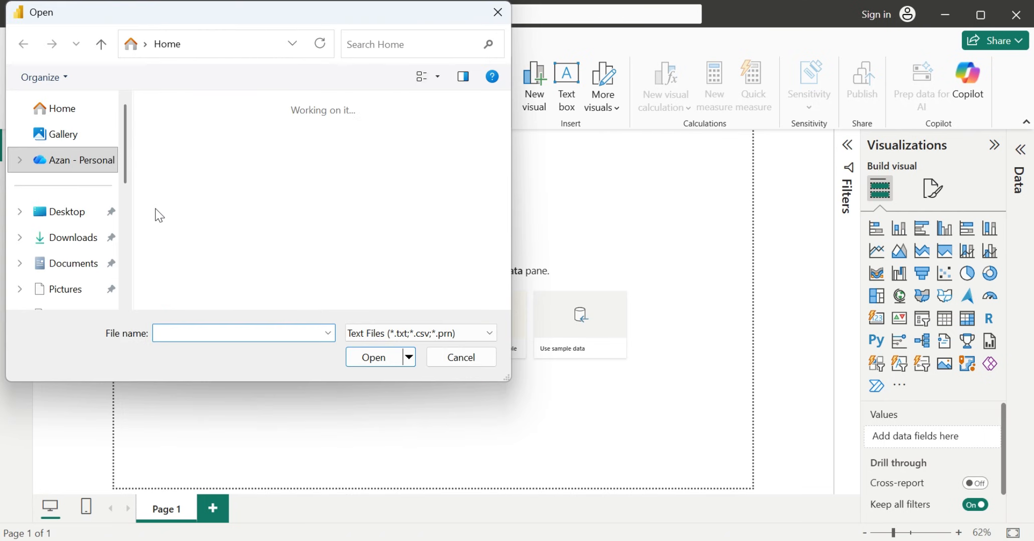
scroll(187, 190, down, 5)
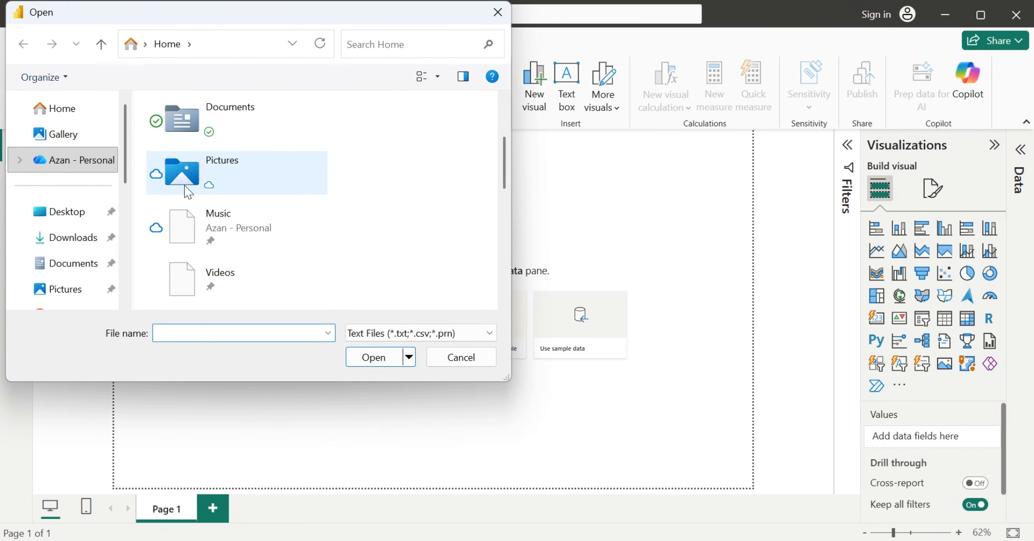
scroll(187, 192, down, 2)
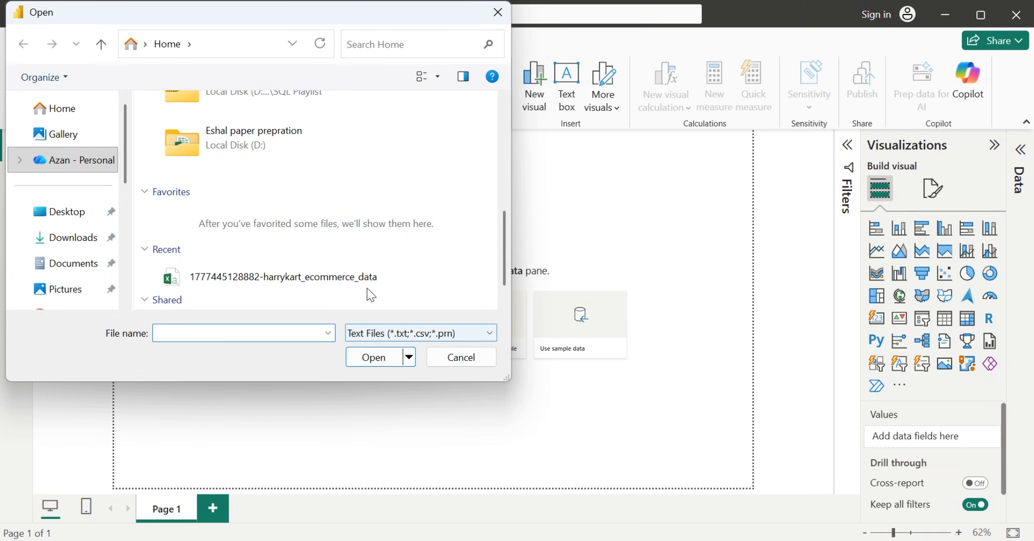
click(281, 276)
click(355, 350)
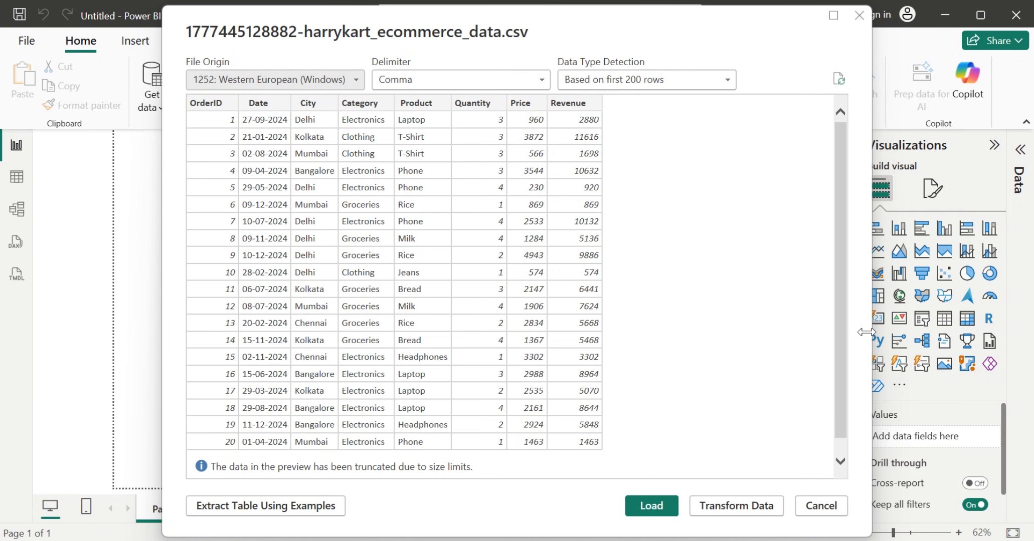
Widen the preview window, load the previewed CSV data into the report, and expand the loaded table to list its fields
drag(879, 333, 977, 334)
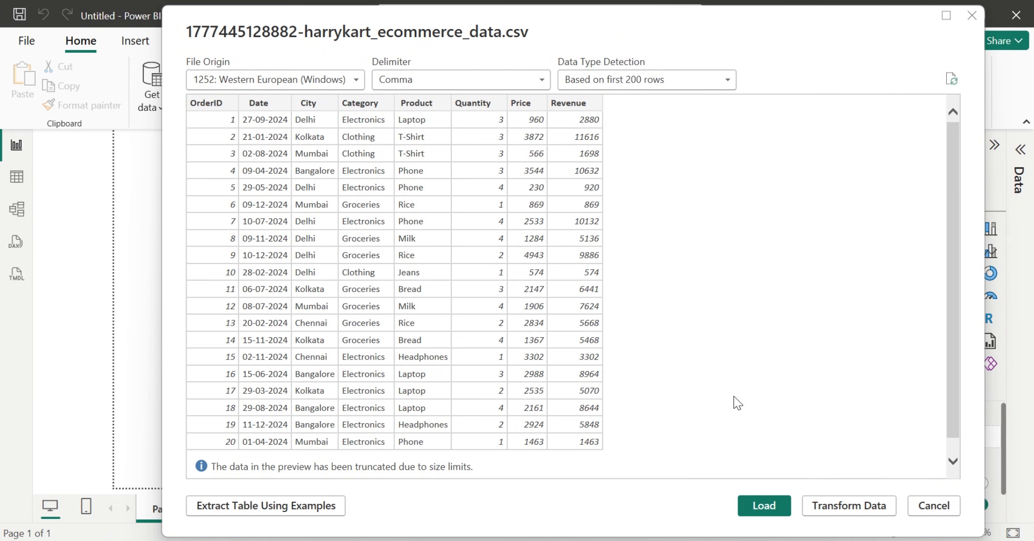
click(763, 507)
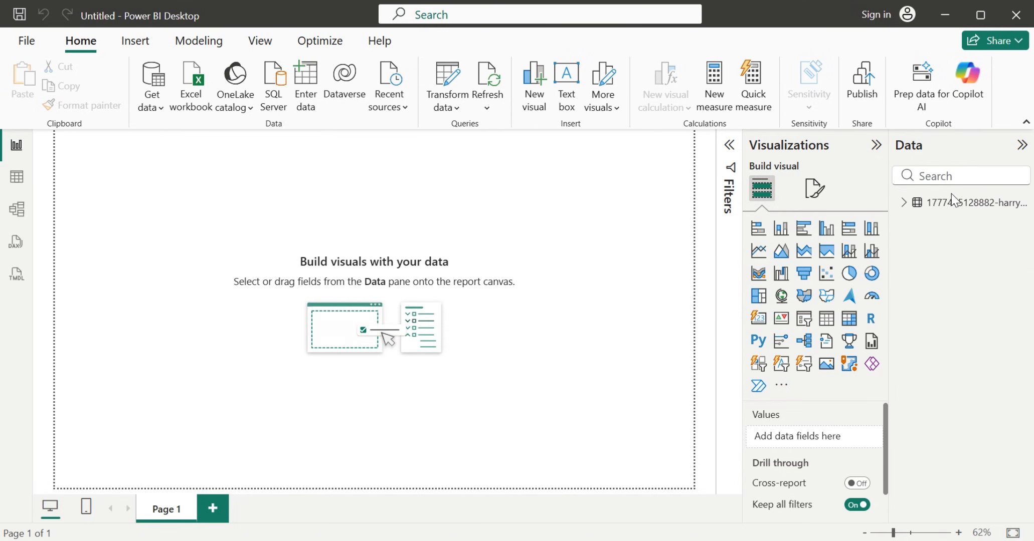
click(916, 203)
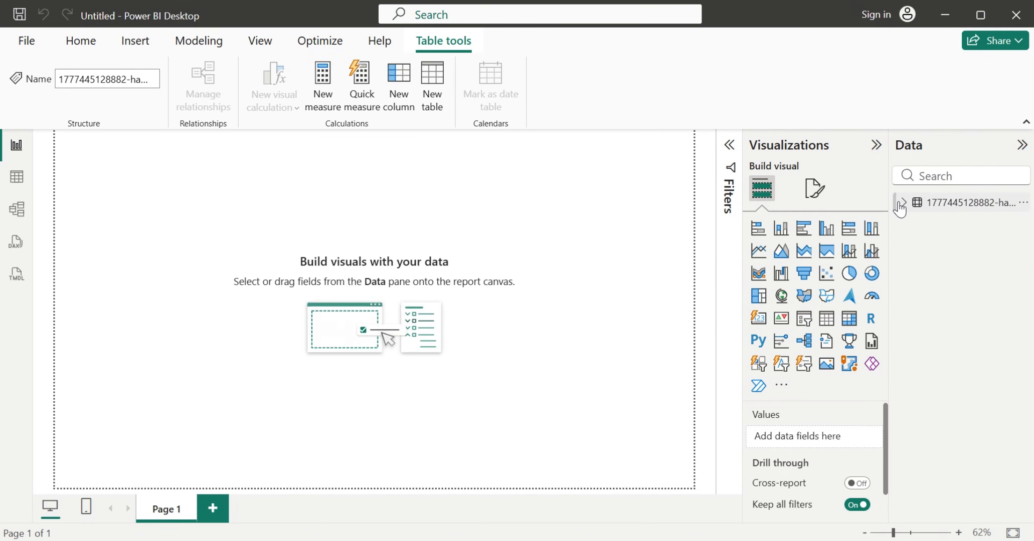
click(904, 204)
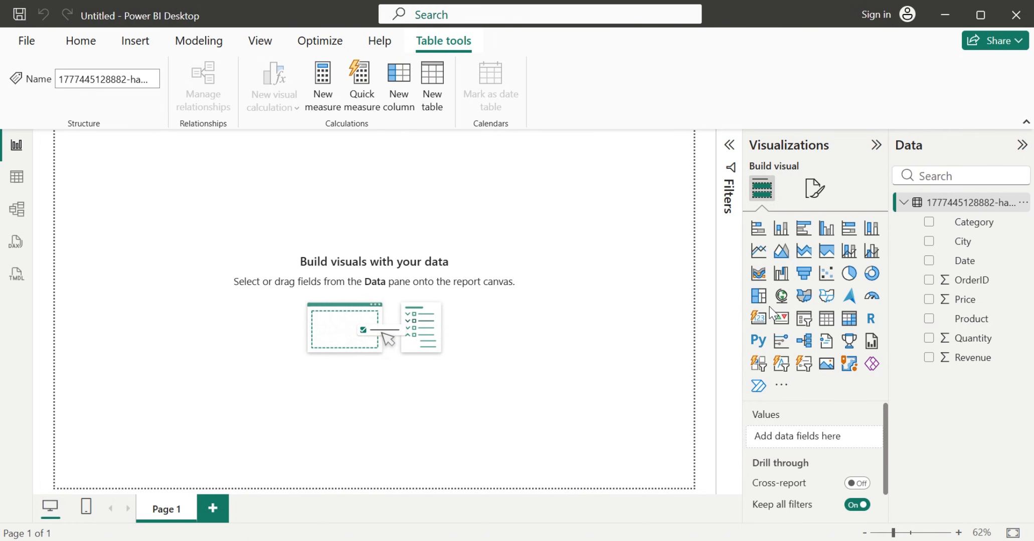
Add a card visual to the report page with the Revenue field as its value
click(756, 316)
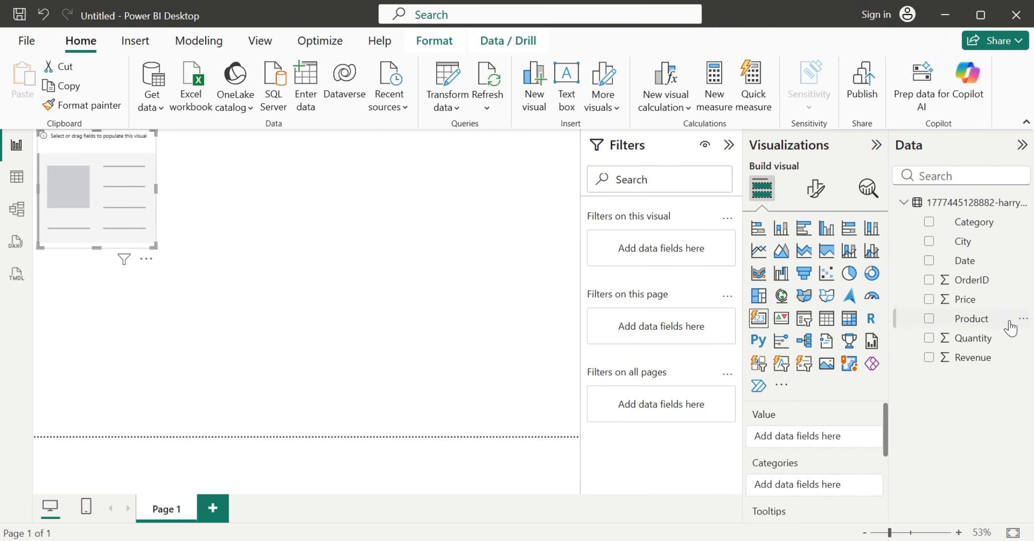
click(929, 358)
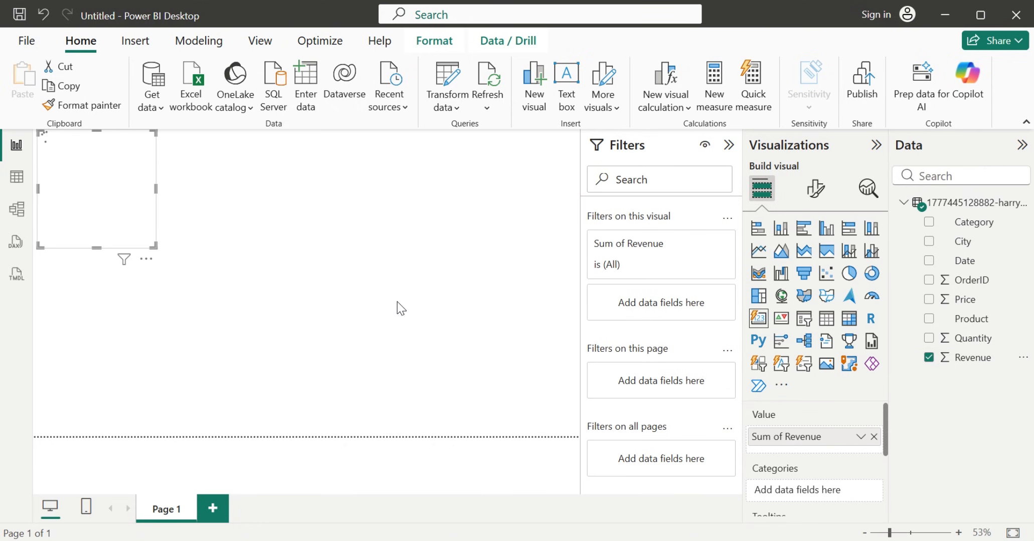
scroll(818, 429, down, 2)
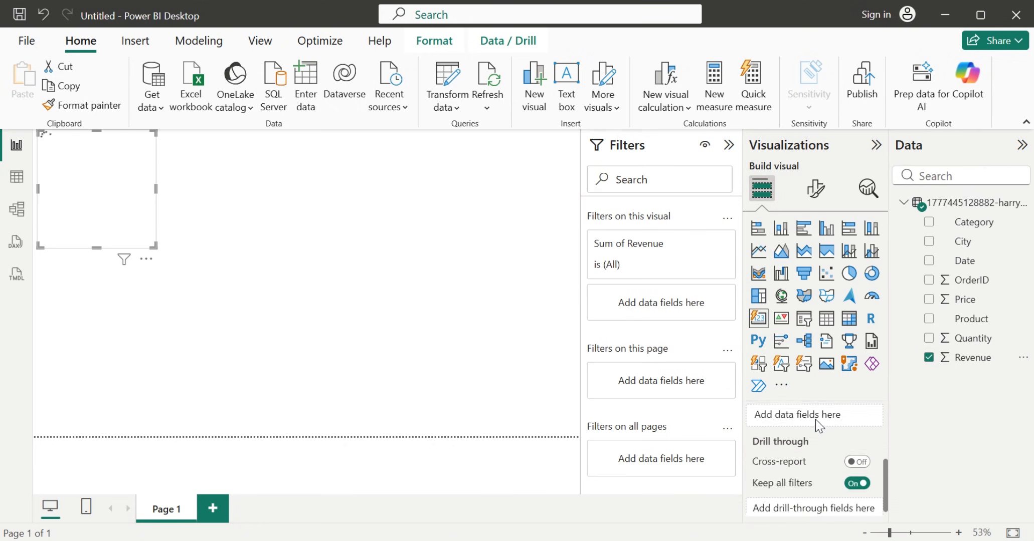
scroll(822, 431, up, 2)
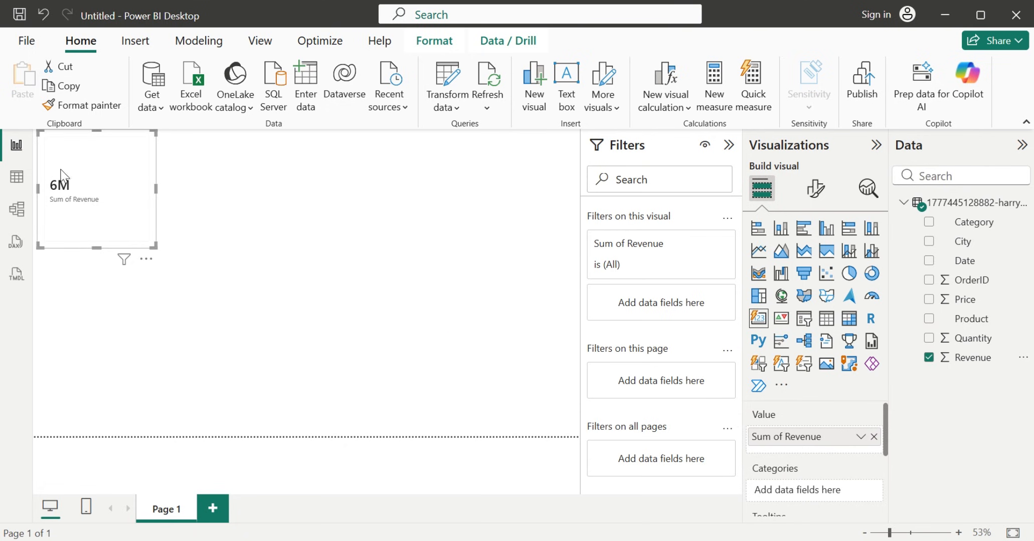
Rename the card's value field as Total Revenue
double_click(804, 440)
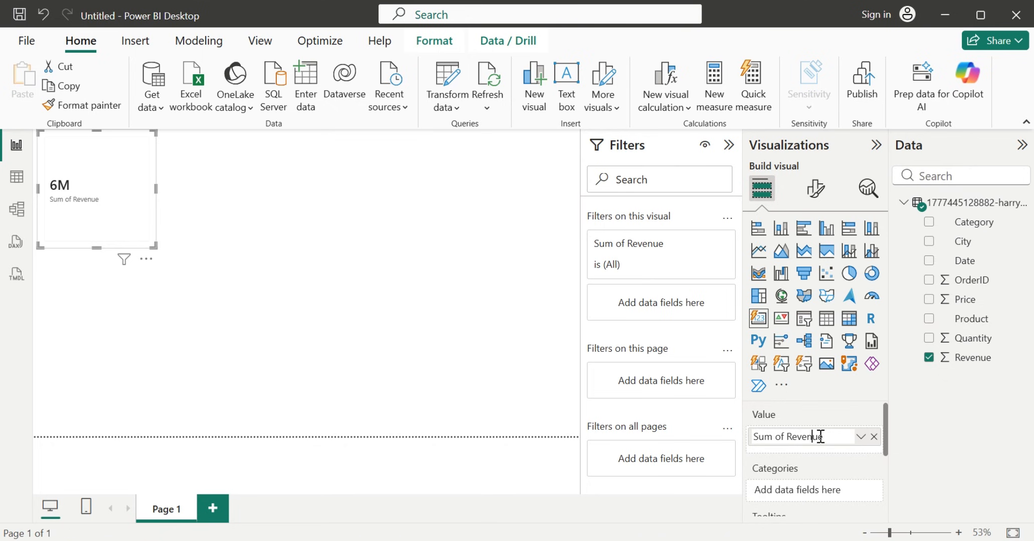
key(ctrl+Left)
key(BackSpace)
key(BackSpace)
key(BackSpace)
key(BackSpace)
key(BackSpace)
key(BackSpace)
key(BackSpace)
text(Total)
key(Return)
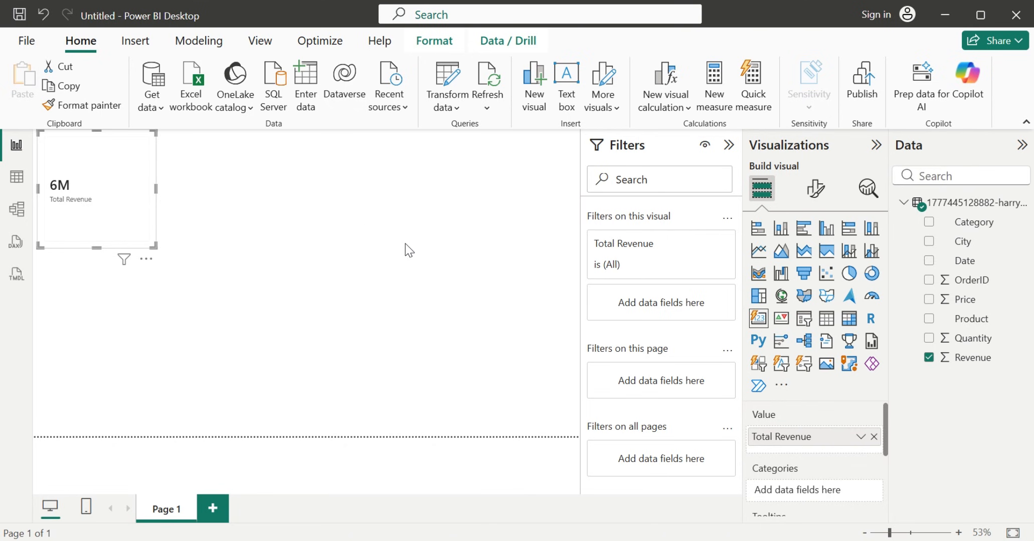
Switch to the table view and look through the rows of the loaded e-commerce data
click(17, 178)
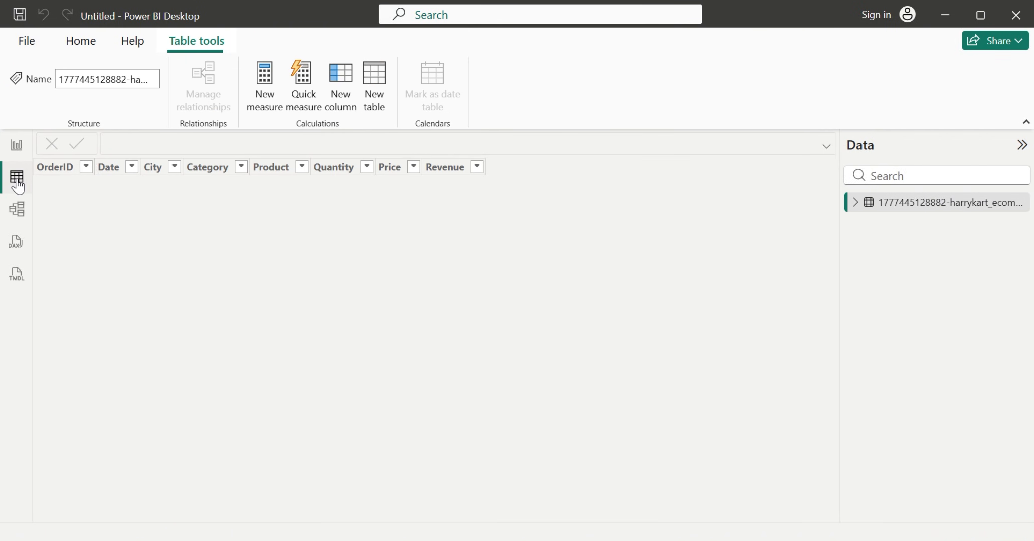
scroll(574, 277, down, 8)
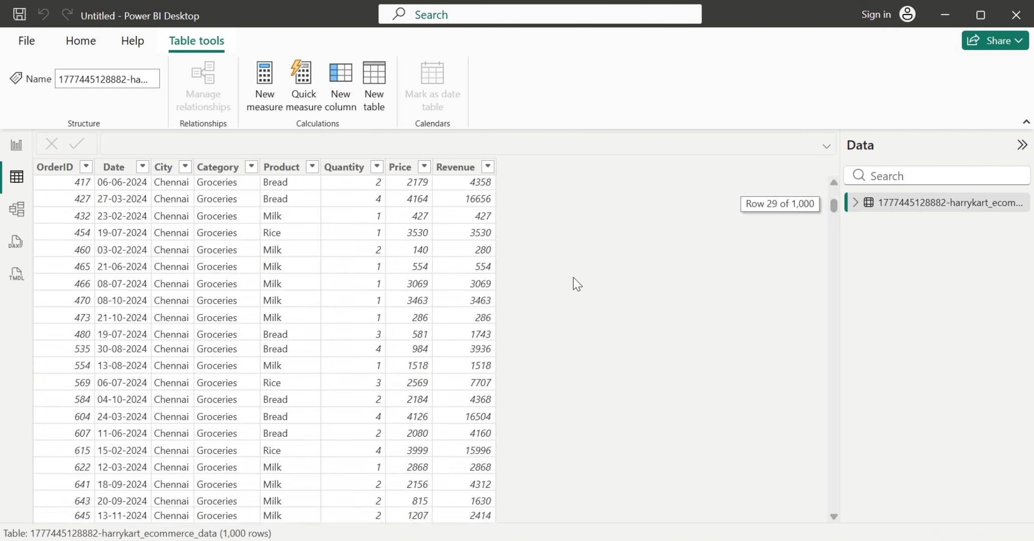
scroll(573, 277, up, 8)
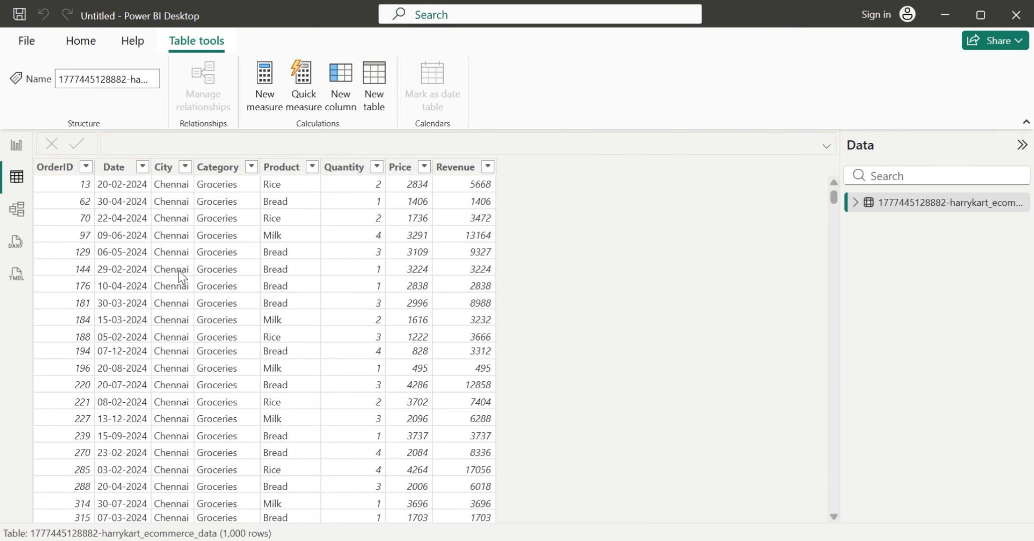
scroll(355, 295, down, 20)
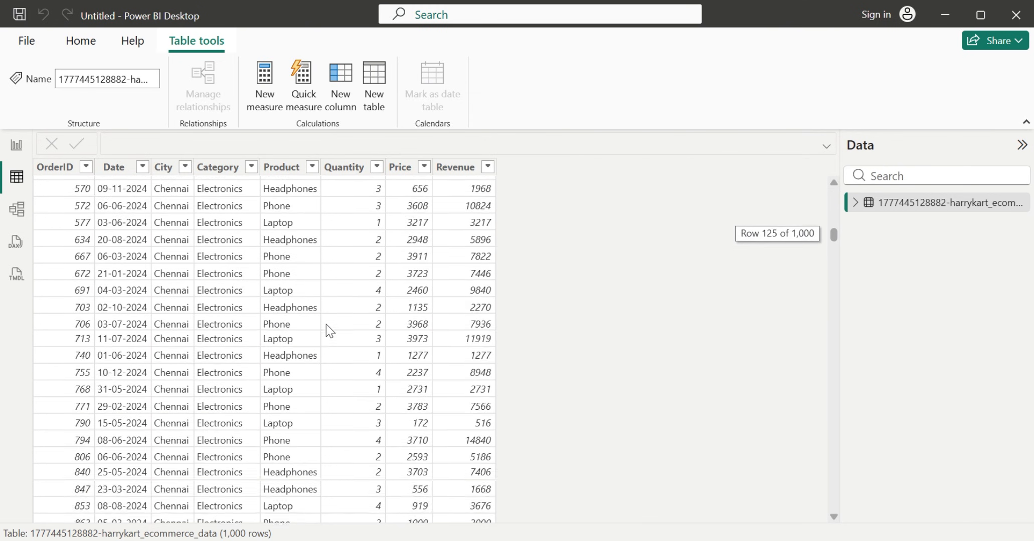
scroll(328, 328, up, 20)
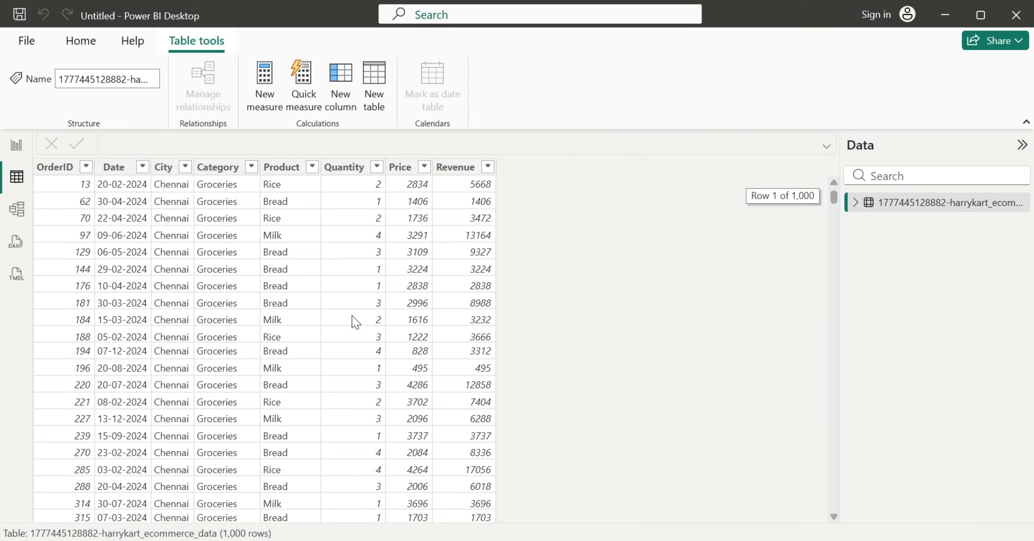
Filter the Product column to show only Milk and look through the filtered rows
click(312, 167)
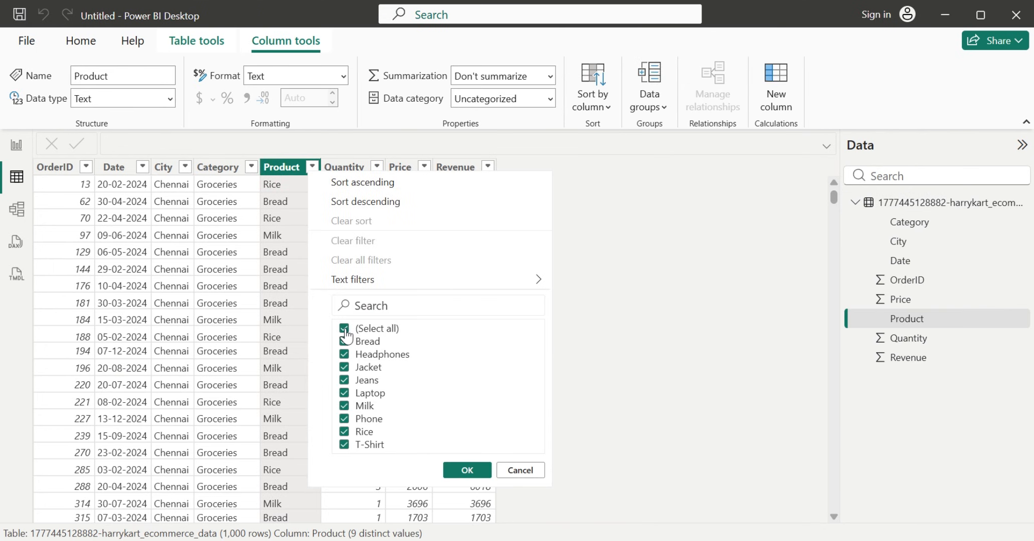
click(344, 328)
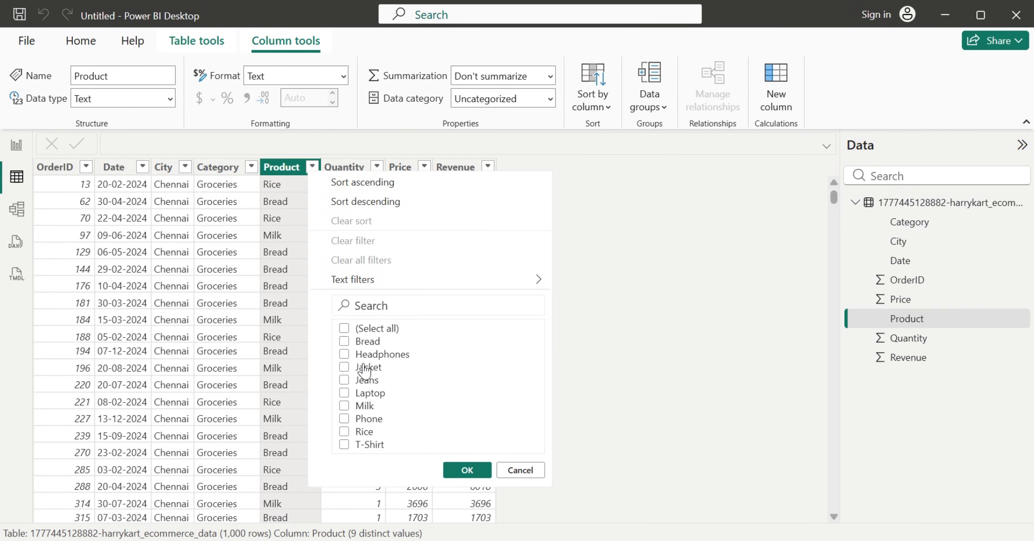
click(344, 405)
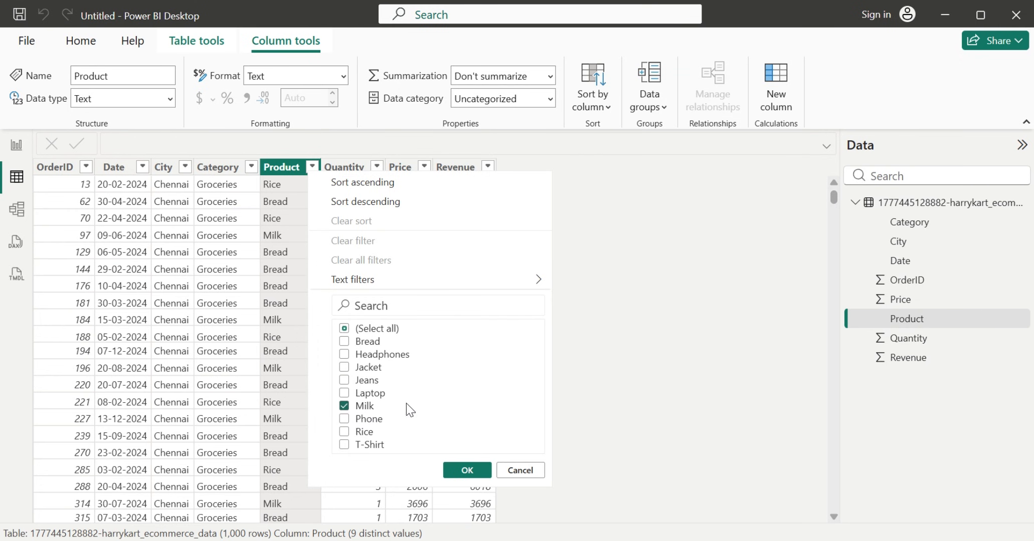
click(463, 471)
scroll(265, 266, down, 15)
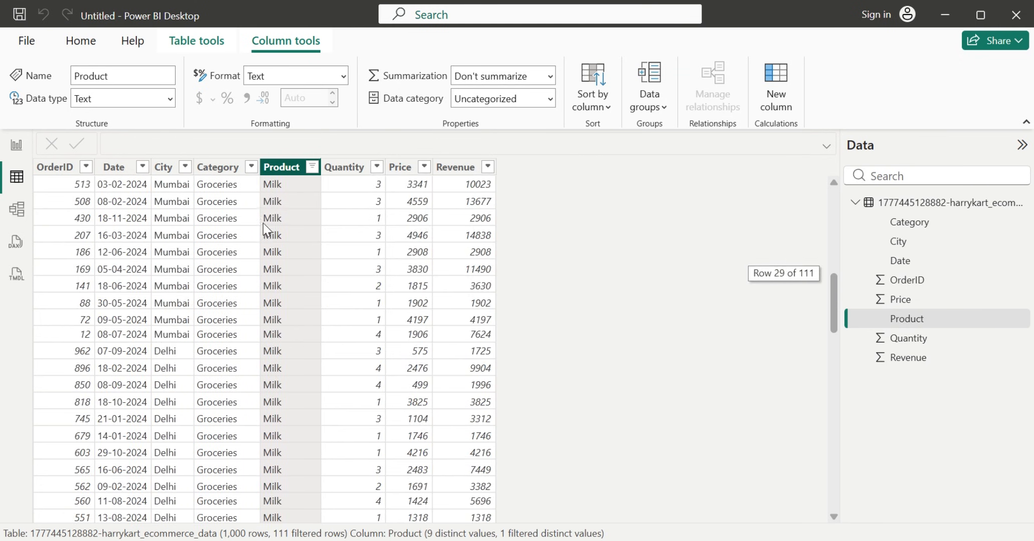
scroll(264, 268, up, 15)
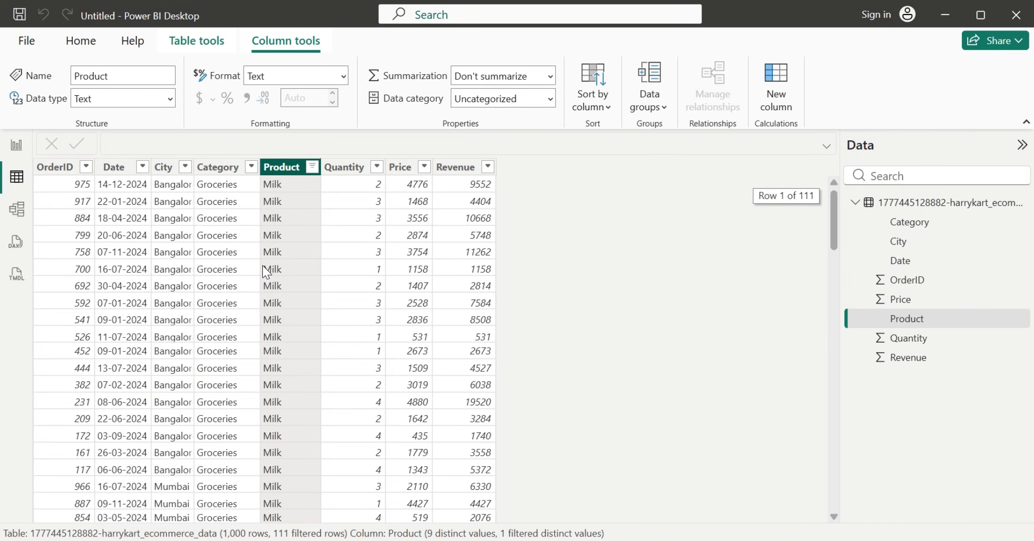
Reselect all products in the Product column's filter and apply it
click(312, 166)
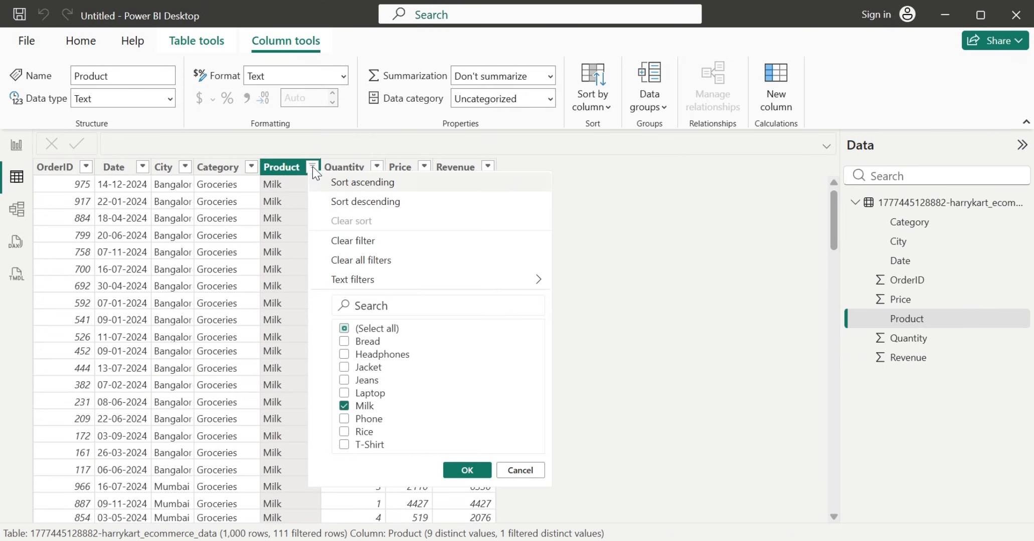
click(351, 329)
click(351, 328)
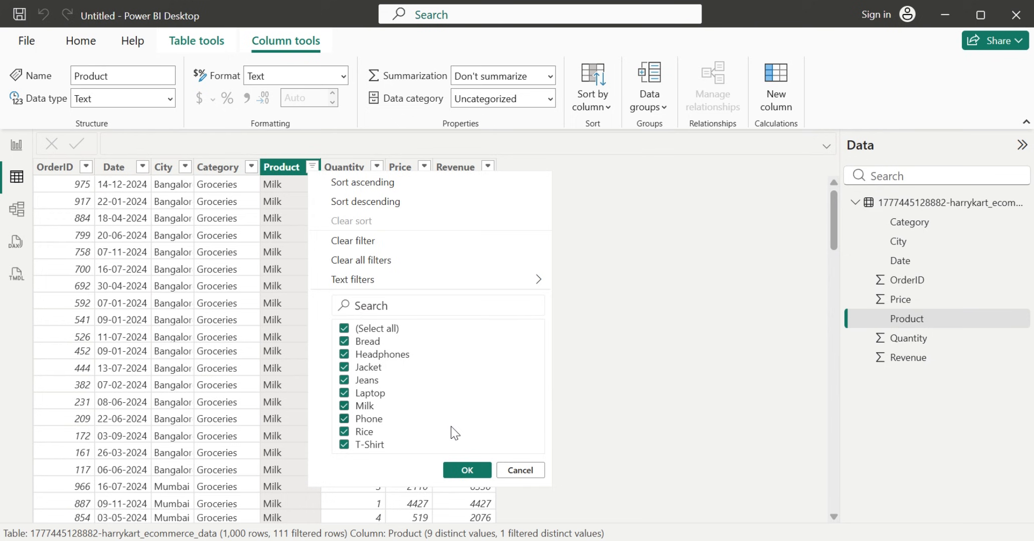
click(460, 470)
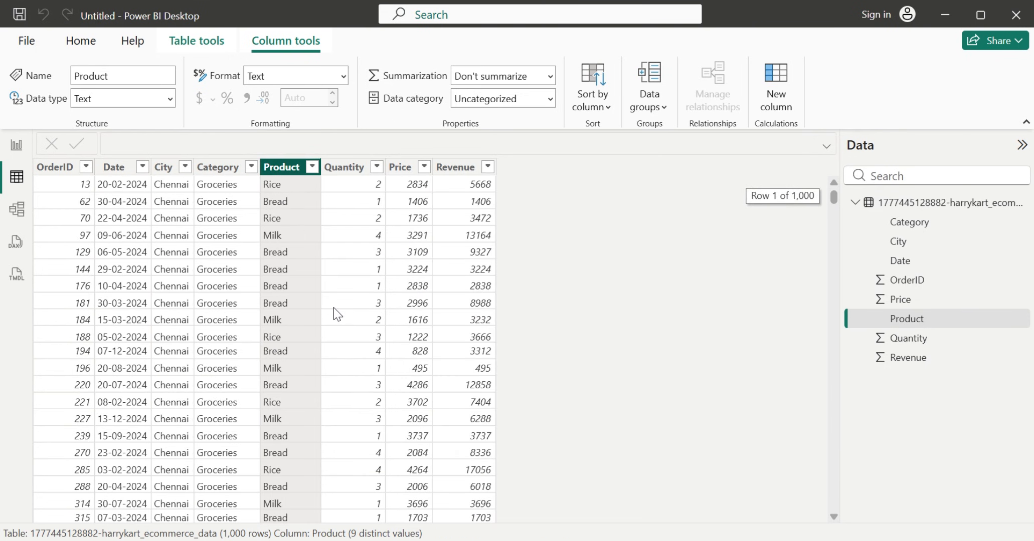
double_click(460, 169)
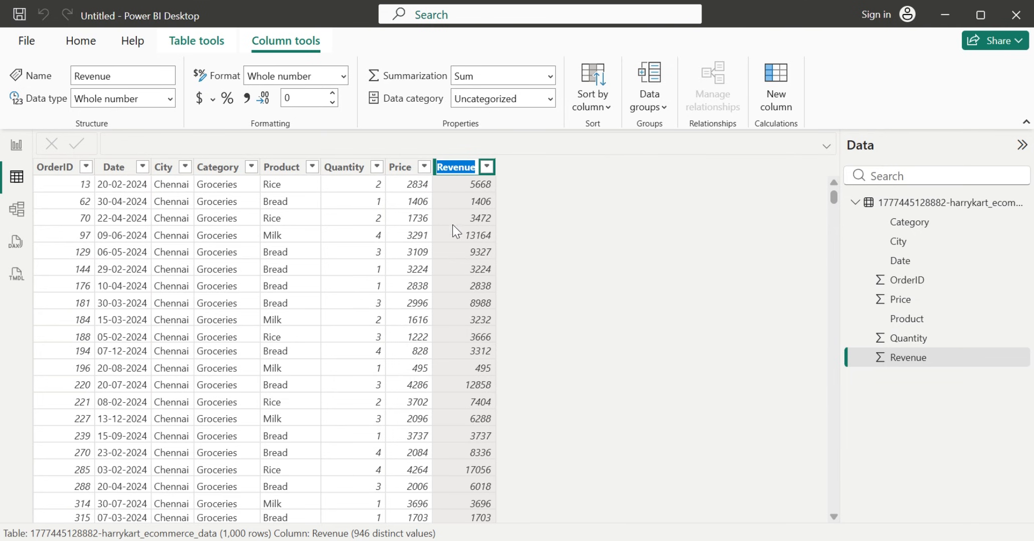
click(584, 217)
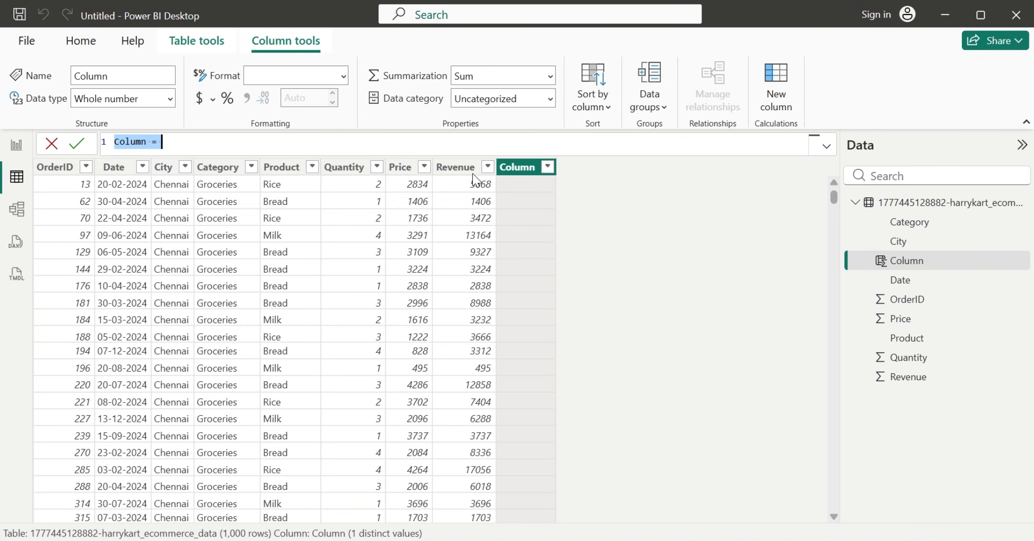
scroll(554, 233, down, 1)
scroll(554, 233, up, 1)
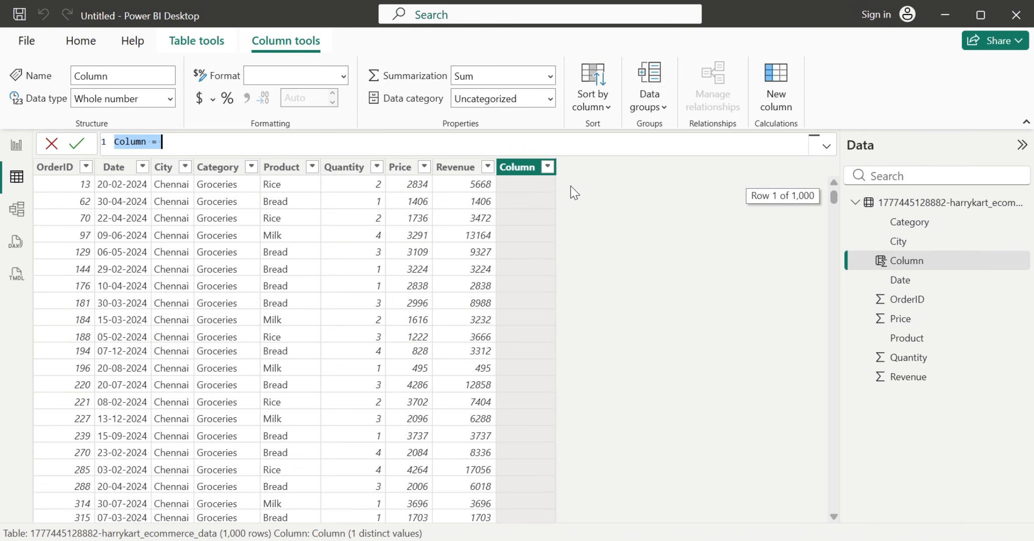
scroll(638, 287, down, 6)
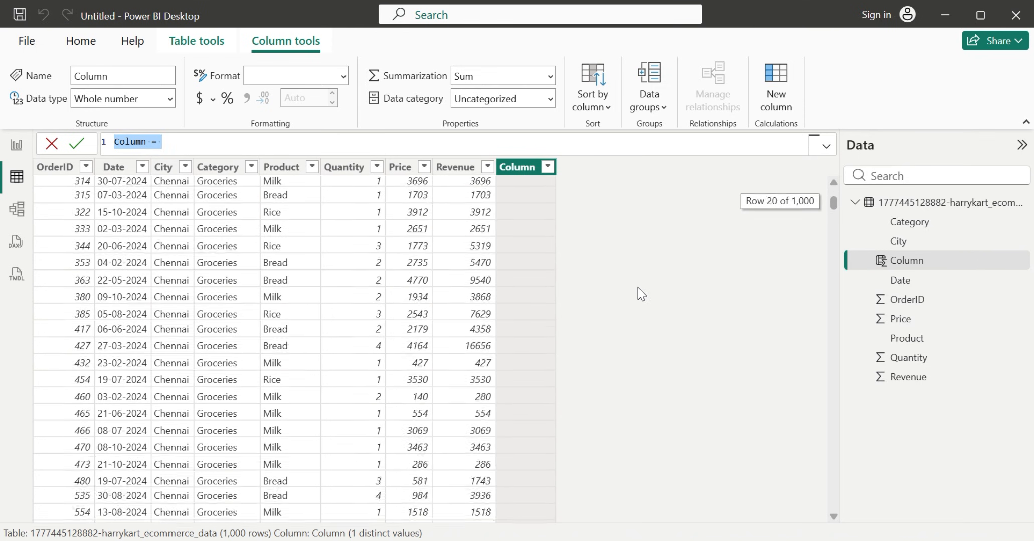
scroll(638, 287, up, 6)
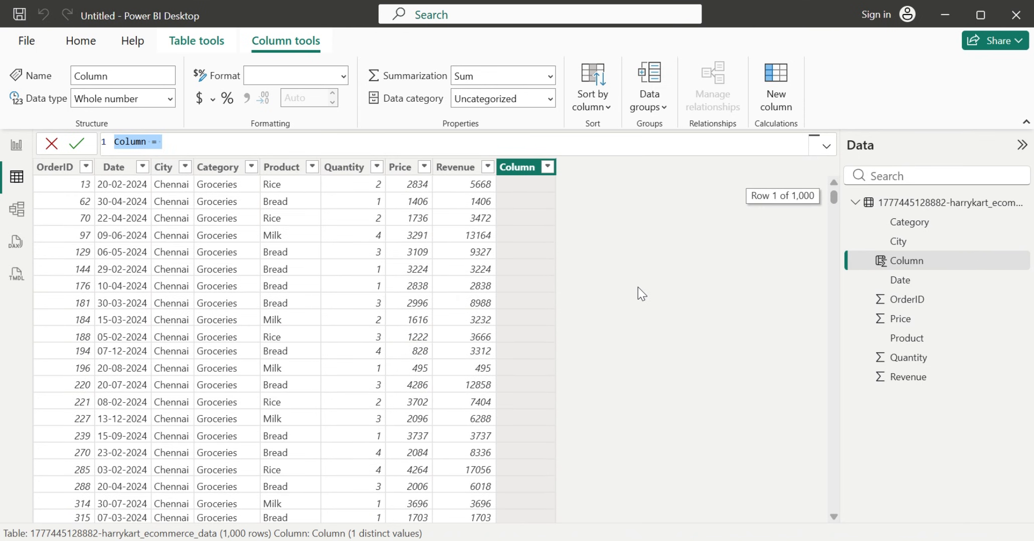
click(15, 211)
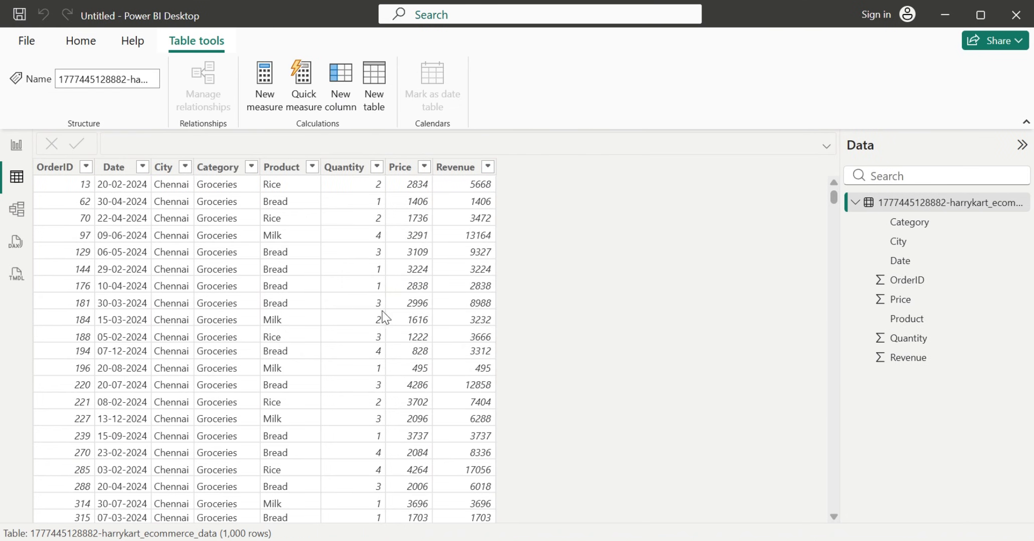
Switch to the model view and examine the properties of the e-commerce table and its OrderID and Price columns
click(16, 209)
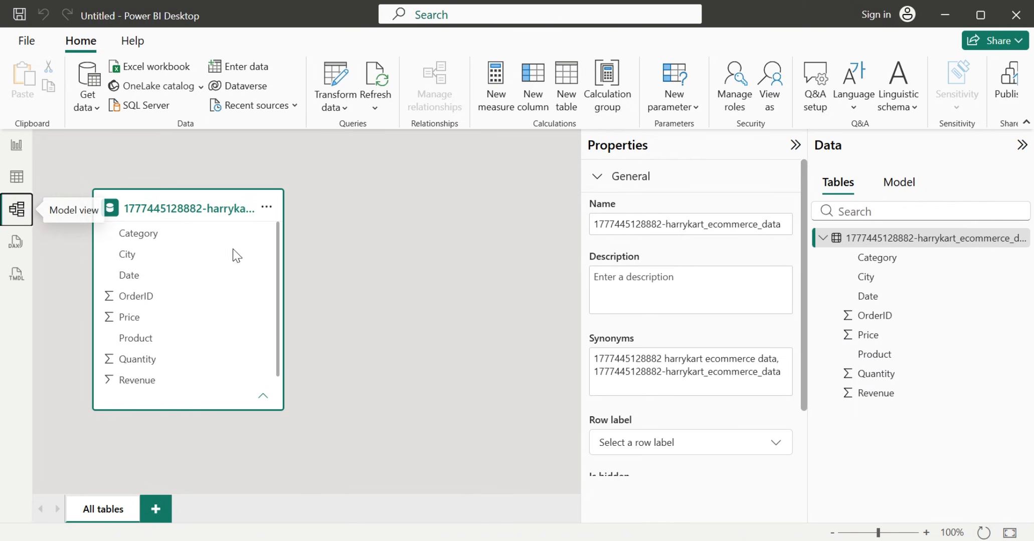
scroll(630, 287, down, 1)
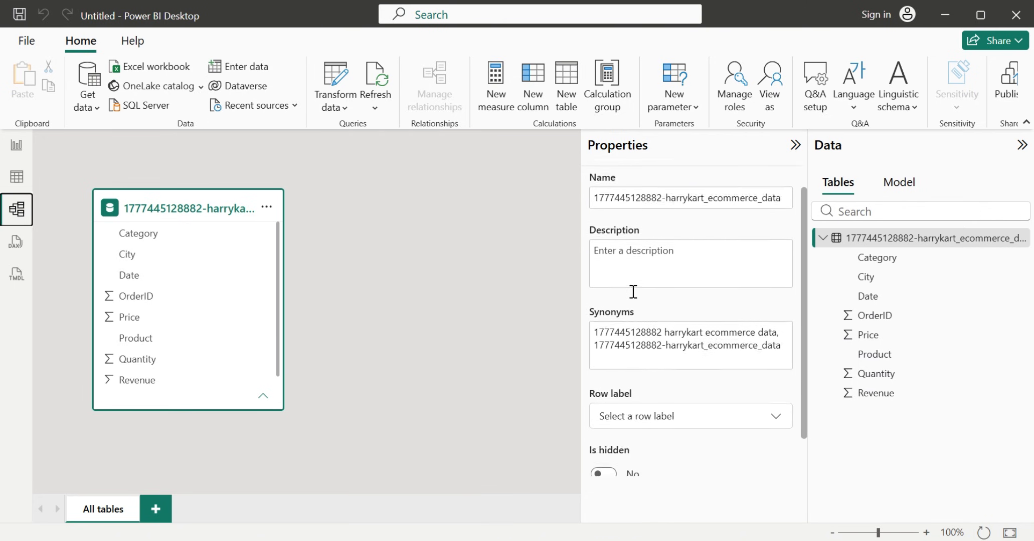
scroll(633, 292, up, 1)
click(120, 297)
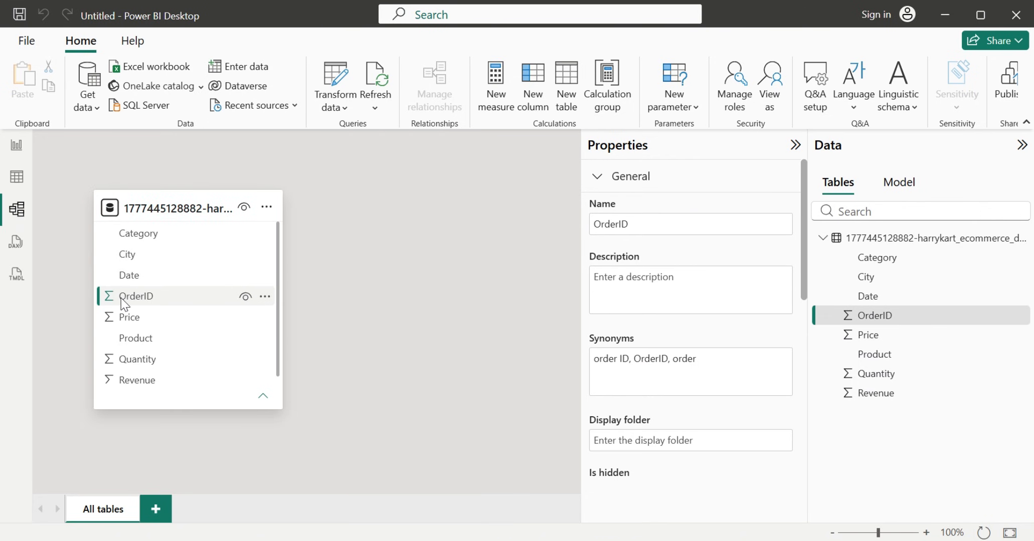
click(133, 327)
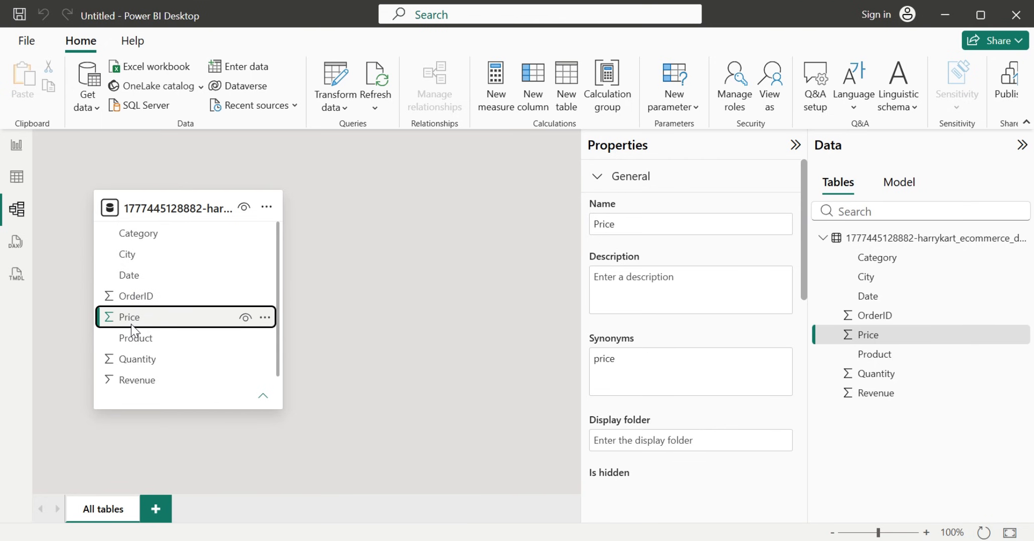
scroll(674, 339, down, 5)
scroll(672, 337, up, 5)
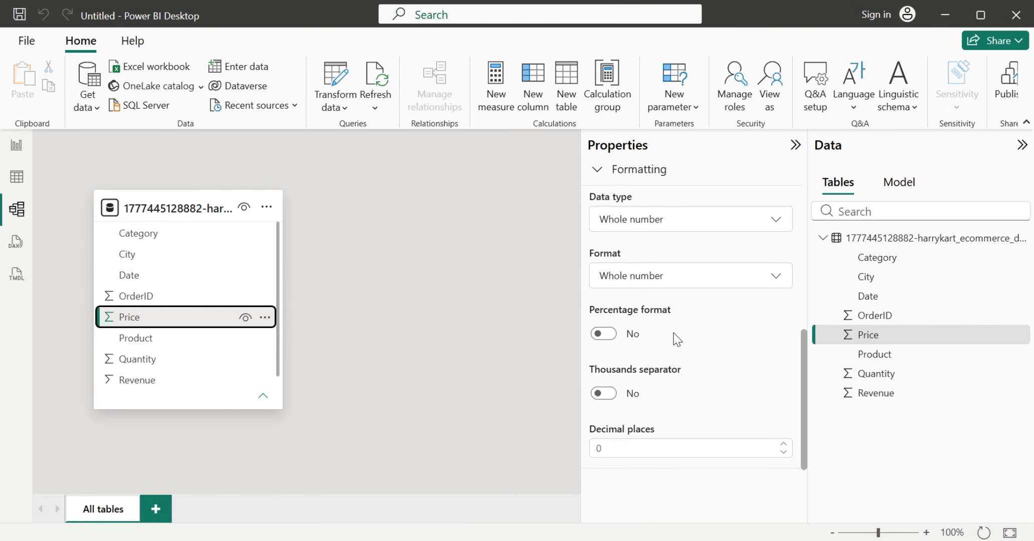
Look through the general and formatting properties of the Product column in the model view
click(165, 340)
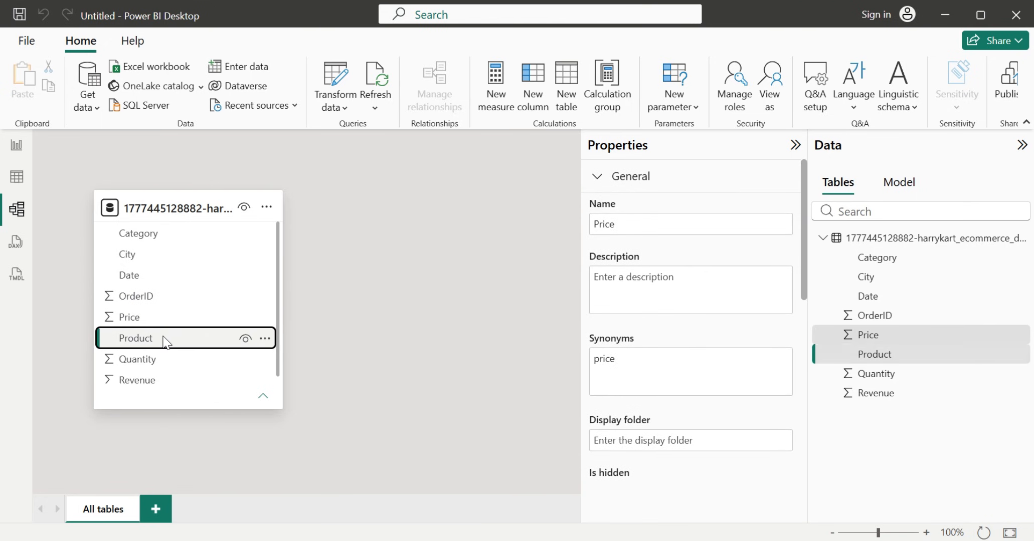
scroll(660, 309, down, 1)
scroll(661, 313, down, 3)
scroll(662, 317, up, 4)
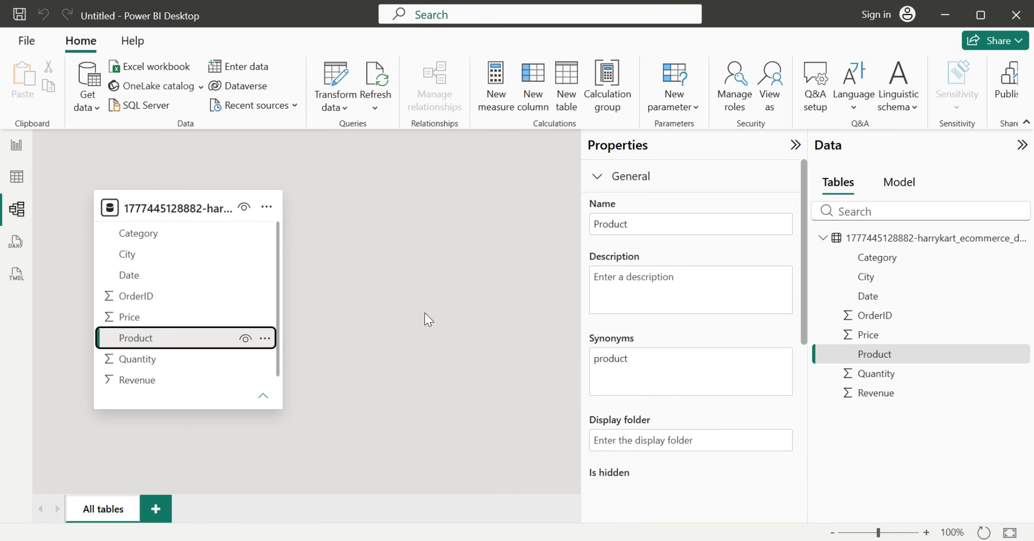
scroll(726, 300, down, 3)
scroll(731, 299, up, 4)
Look through the semantic model's item tree, return to the tables list and deselect the Product column
click(905, 185)
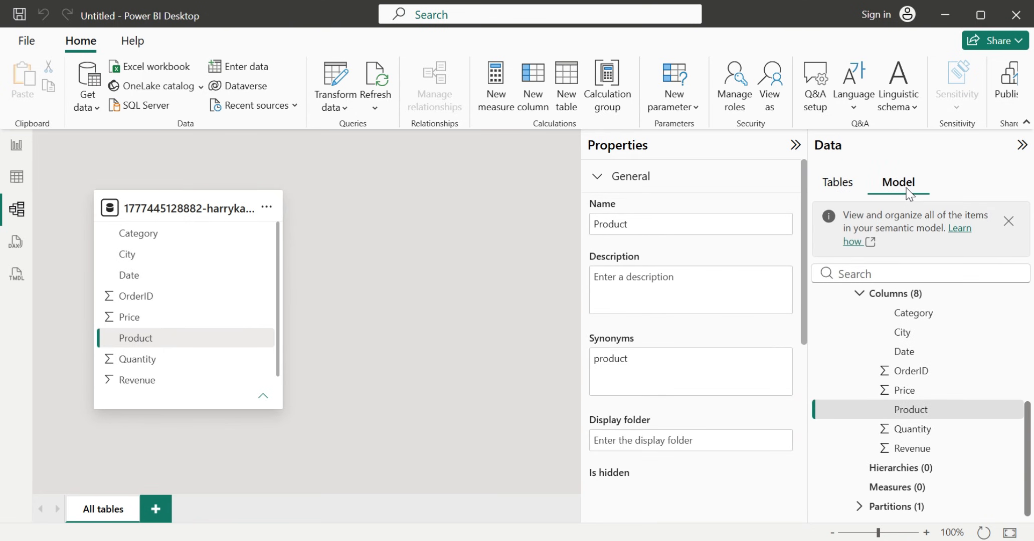
scroll(894, 353, up, 5)
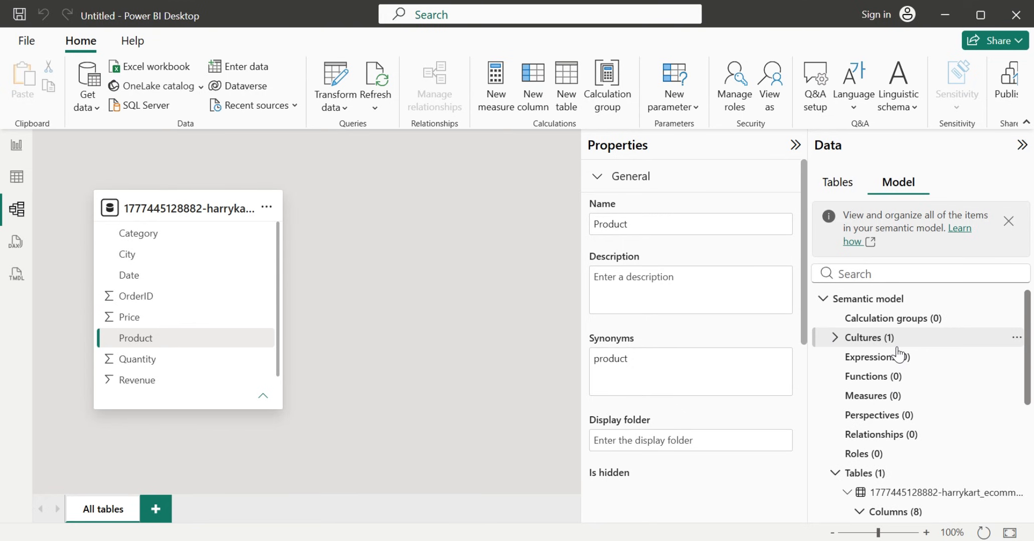
scroll(897, 354, down, 5)
scroll(897, 354, up, 5)
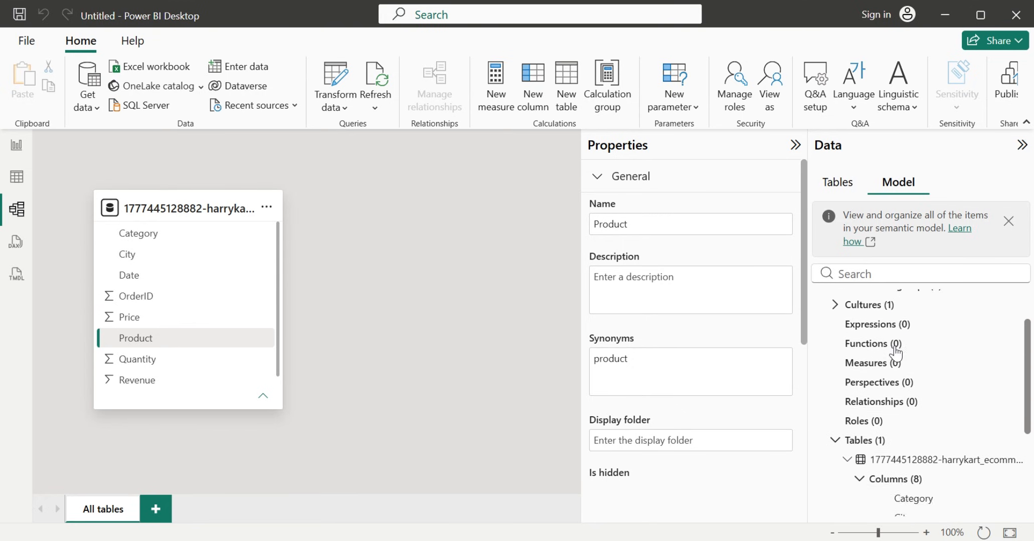
click(837, 183)
click(404, 256)
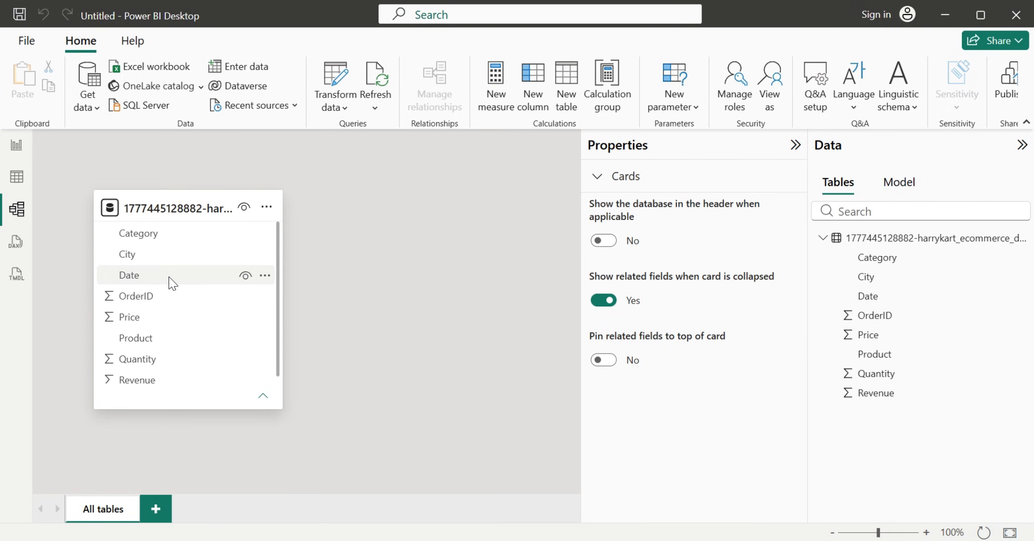
View the DAX query view and the TMDL view, dismissing the introduction dialog in each
click(7, 245)
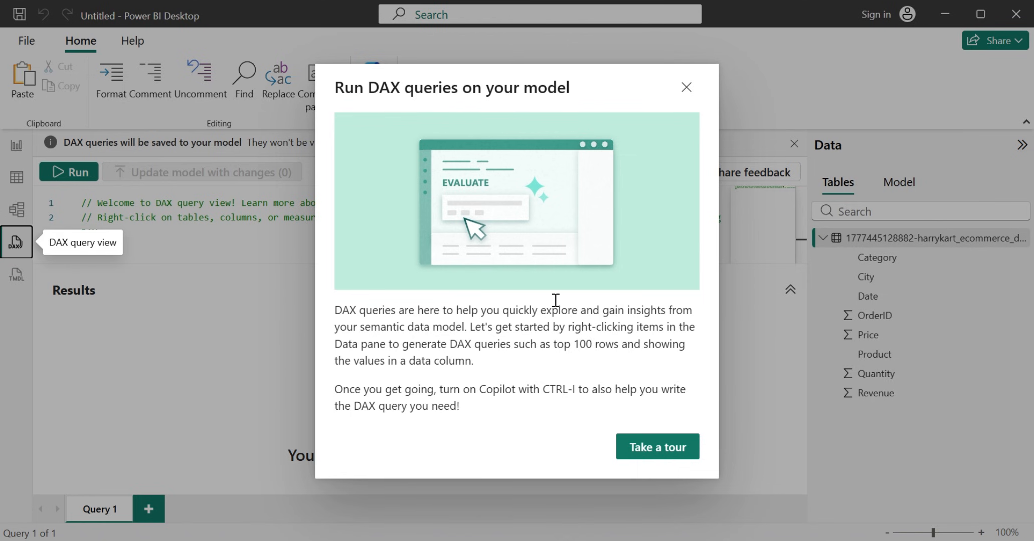
click(685, 89)
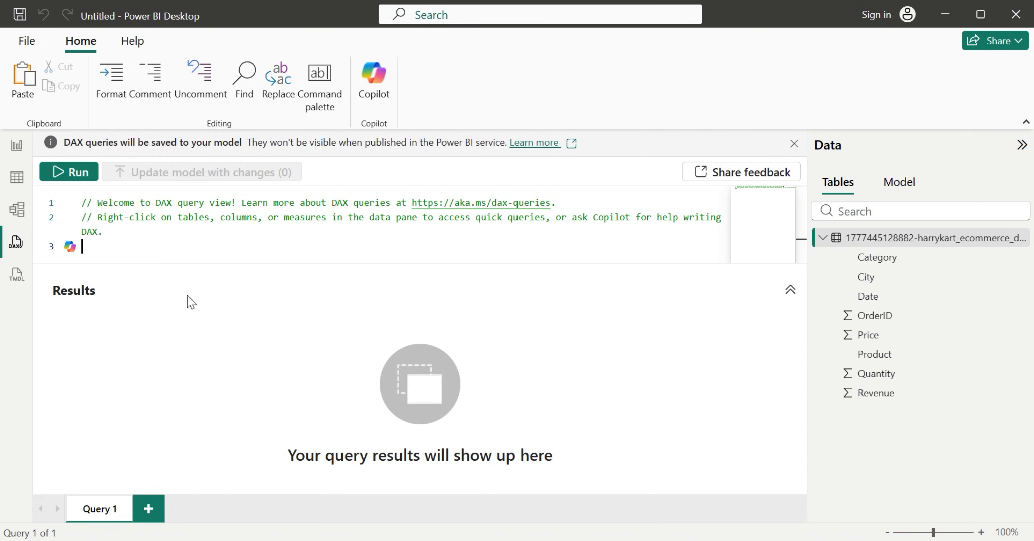
click(19, 279)
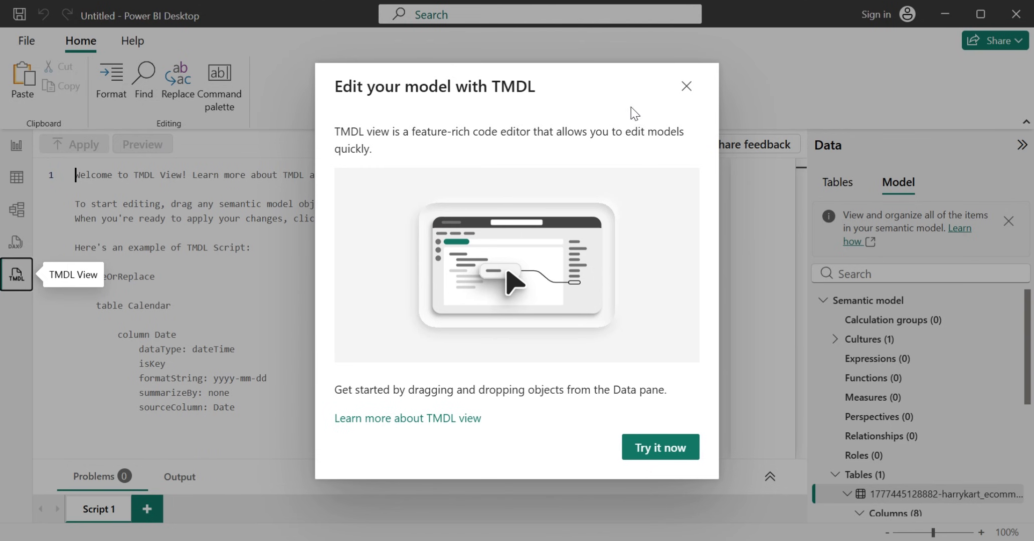
click(688, 90)
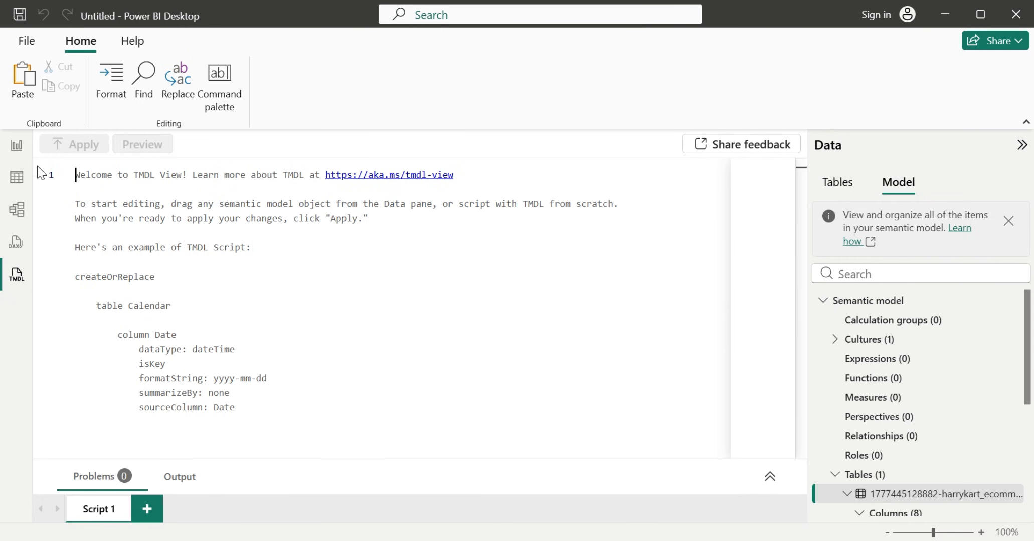
Return to the report view and make the Total Revenue card narrower
click(25, 150)
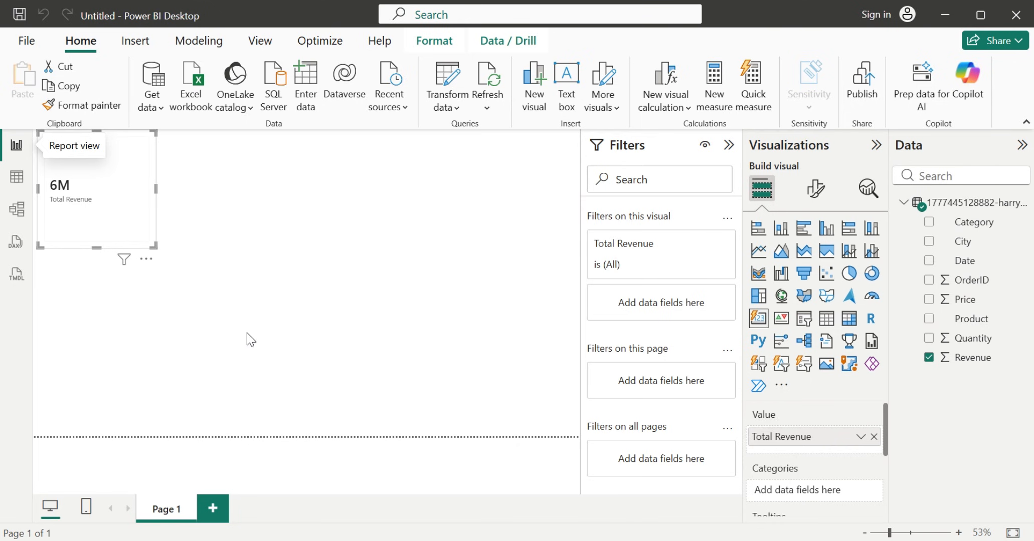
drag(154, 247, 107, 243)
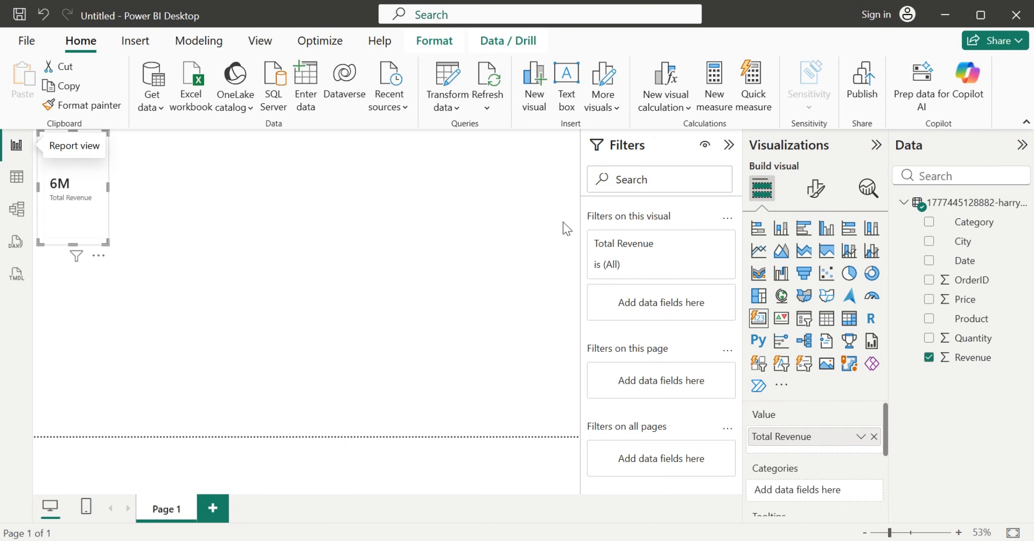